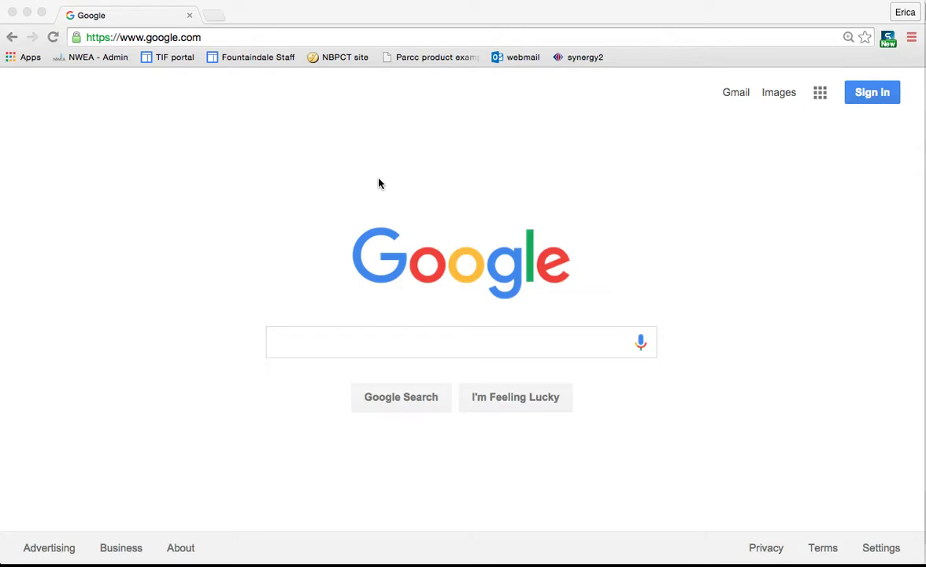
- Go to sites.google.com and sign in with the district school account and its password
{"action": "left_click", "coordinate": [120, 39]}
{"action": "type", "text": "sites"}
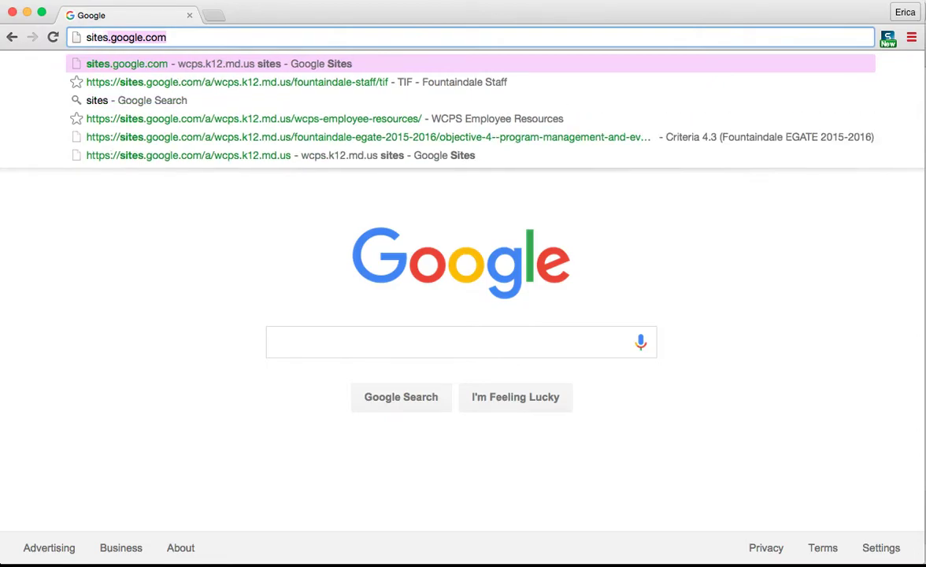
{"action": "type", "text": ".google.com"}
{"action": "key", "text": "Return"}
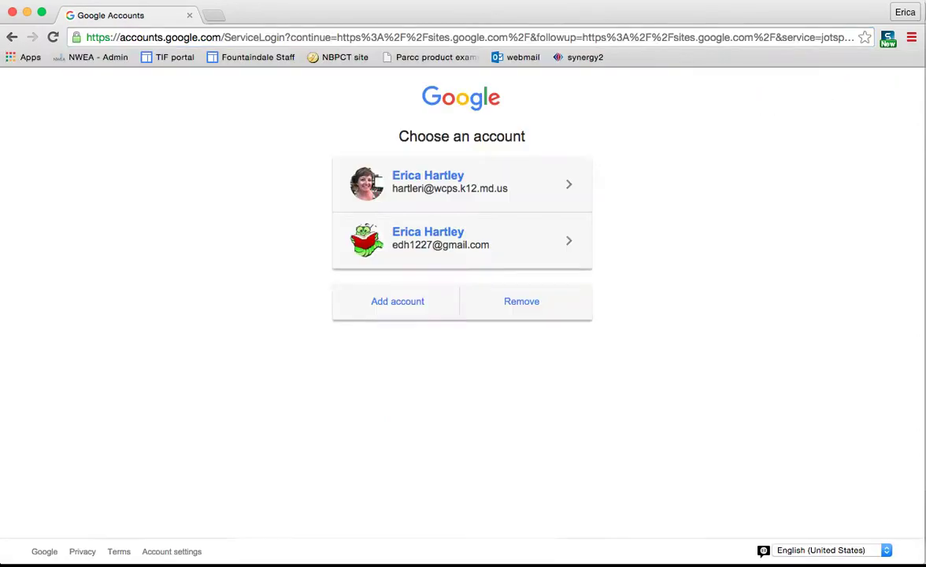
{"action": "left_click", "coordinate": [430, 186]}
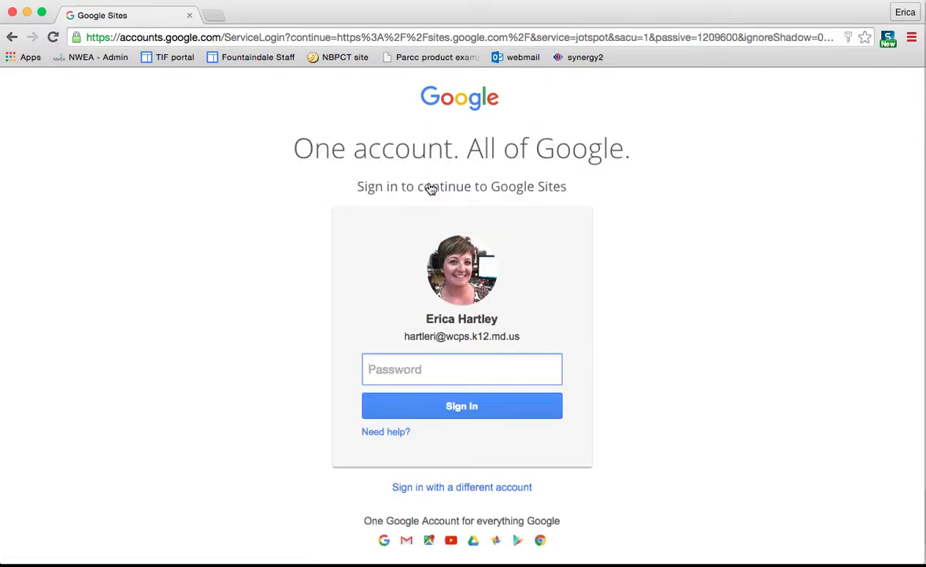
{"action": "type", "text": "••••"}
{"action": "key", "text": "Return"}
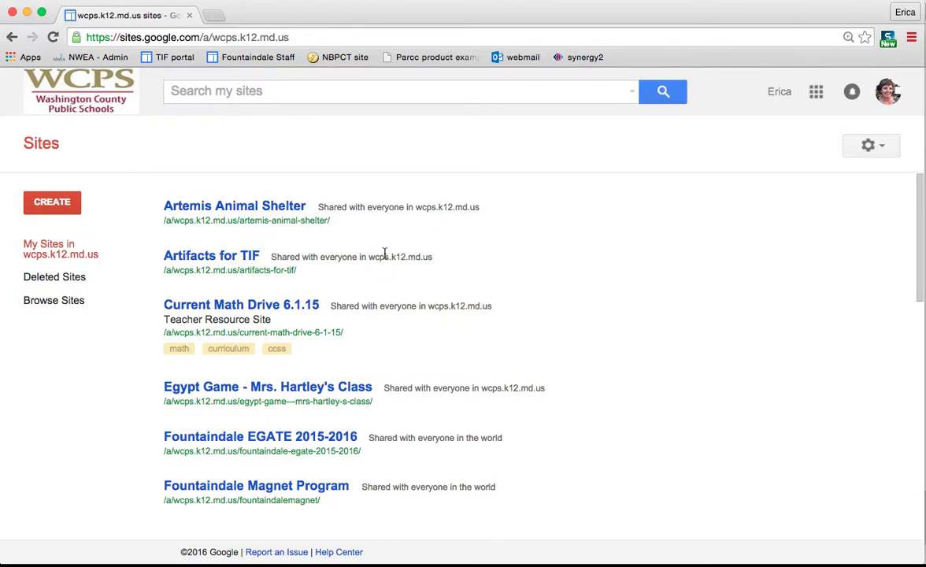
{"action": "scroll", "coordinate": [385, 253], "scroll_direction": "down", "scroll_amount": 10}
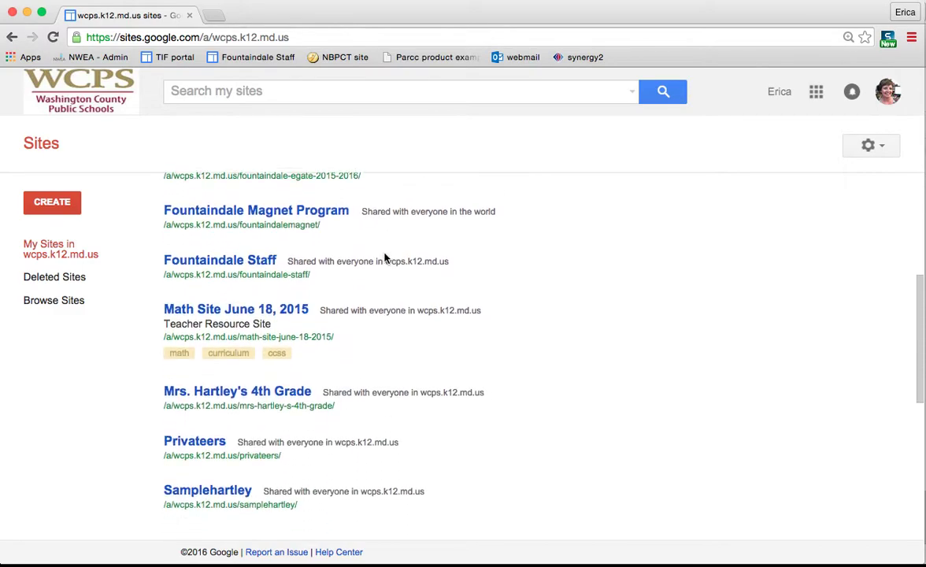
{"action": "scroll", "coordinate": [385, 256], "scroll_direction": "down", "scroll_amount": 2}
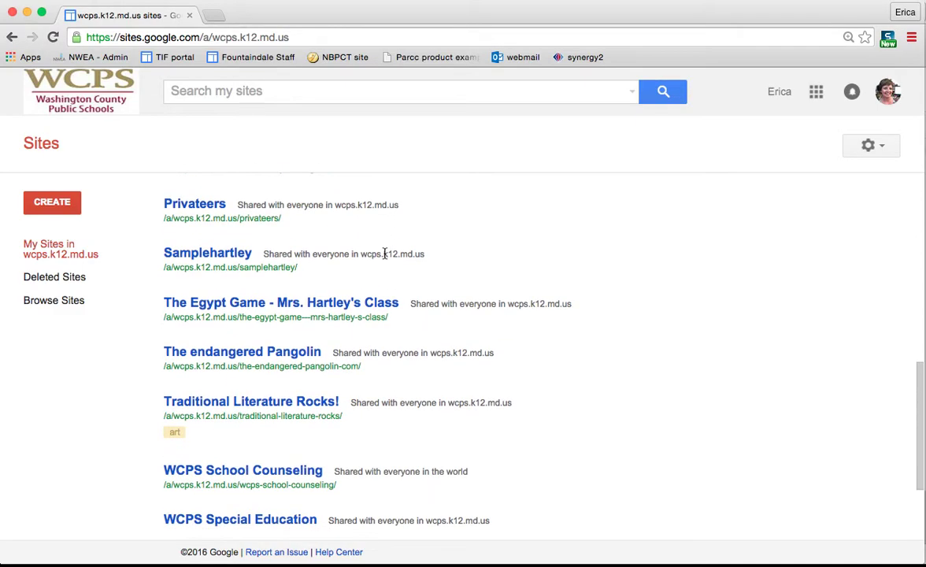
{"action": "scroll", "coordinate": [385, 253], "scroll_direction": "down", "scroll_amount": 3}
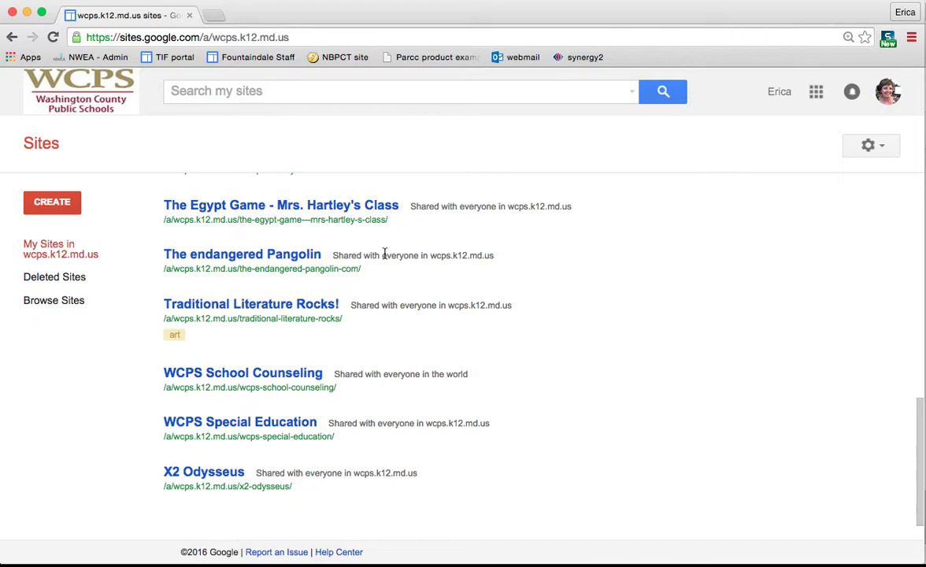
{"action": "scroll", "coordinate": [385, 253], "scroll_direction": "up", "scroll_amount": 15}
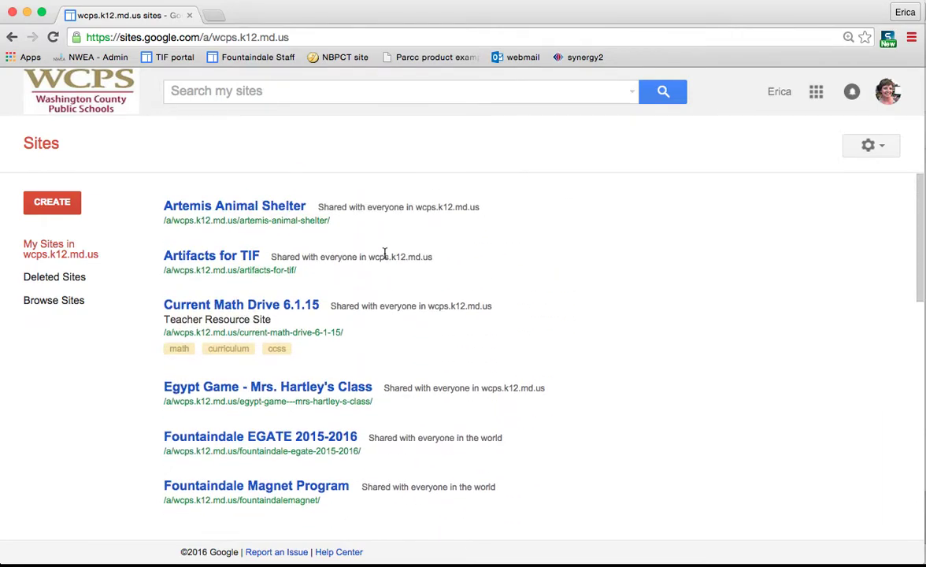
- Confirm Deleted Sites has nothing to recover, then view the Browse Sites category list
{"action": "left_click", "coordinate": [54, 278]}
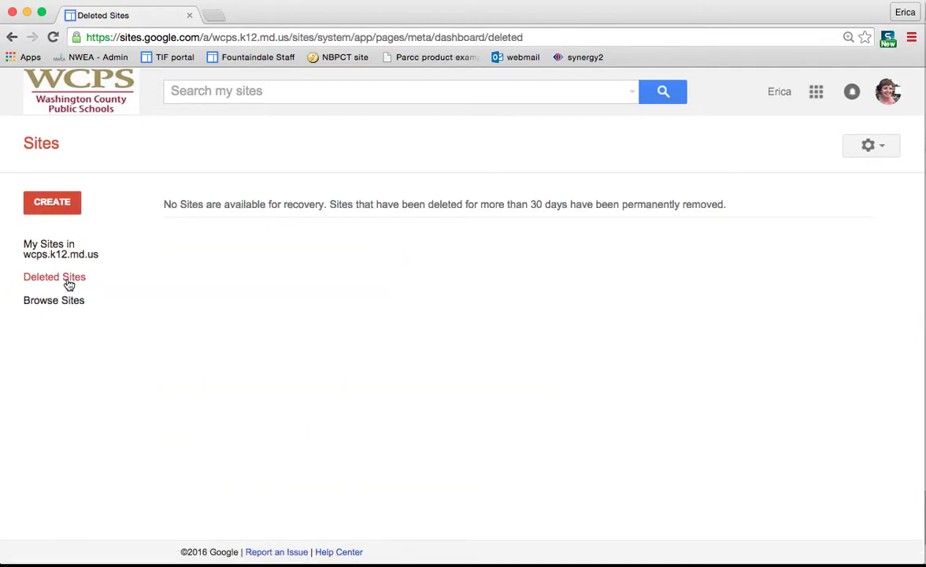
{"action": "left_click", "coordinate": [63, 302]}
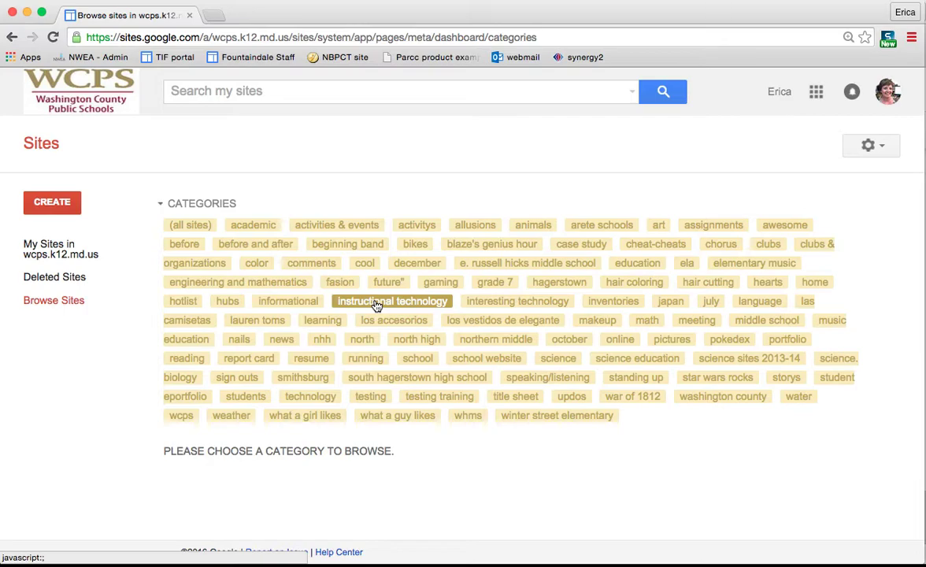
- Back in My Sites, open the Artifacts for TIF site in a new tab and close it
{"action": "left_click", "coordinate": [51, 263]}
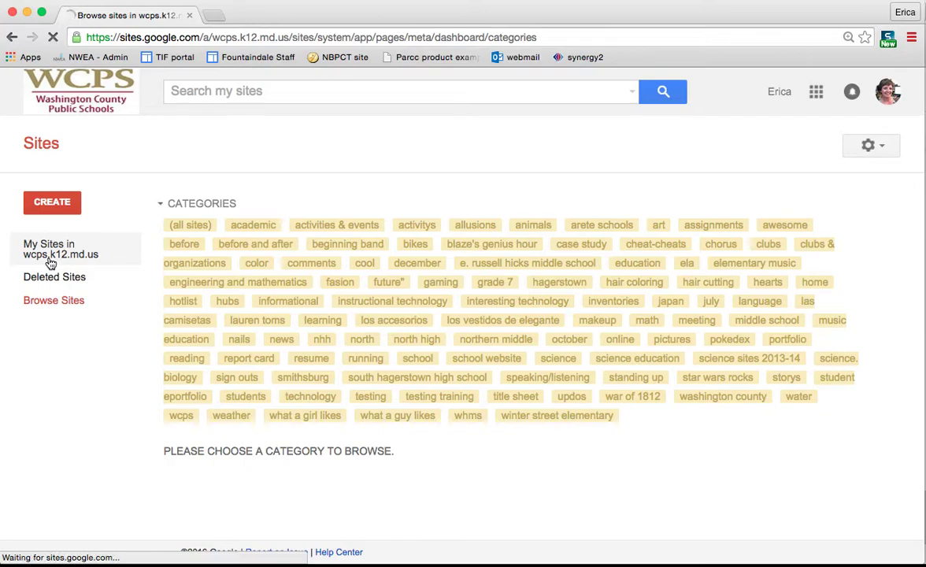
{"action": "scroll", "coordinate": [256, 322], "scroll_direction": "down", "scroll_amount": 5}
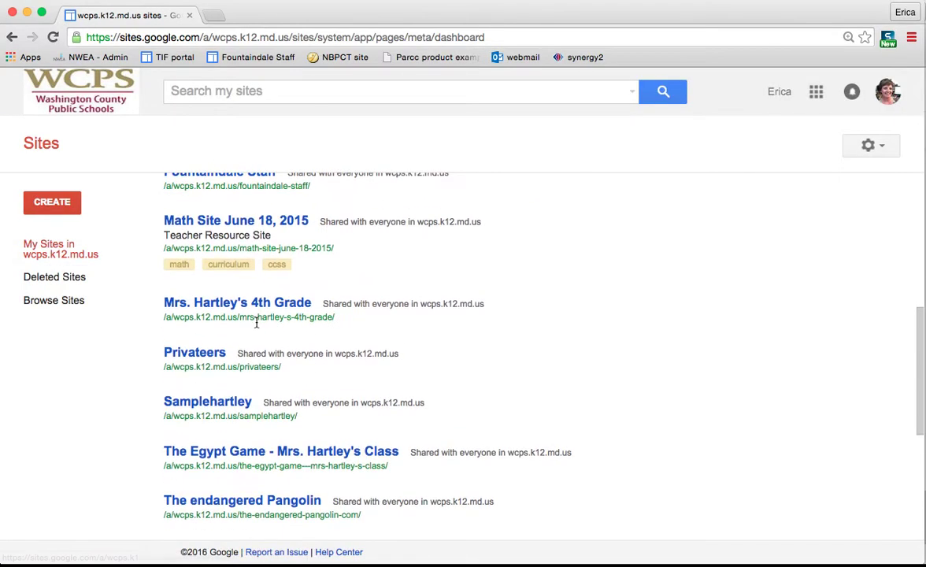
{"action": "scroll", "coordinate": [256, 315], "scroll_direction": "up", "scroll_amount": 5}
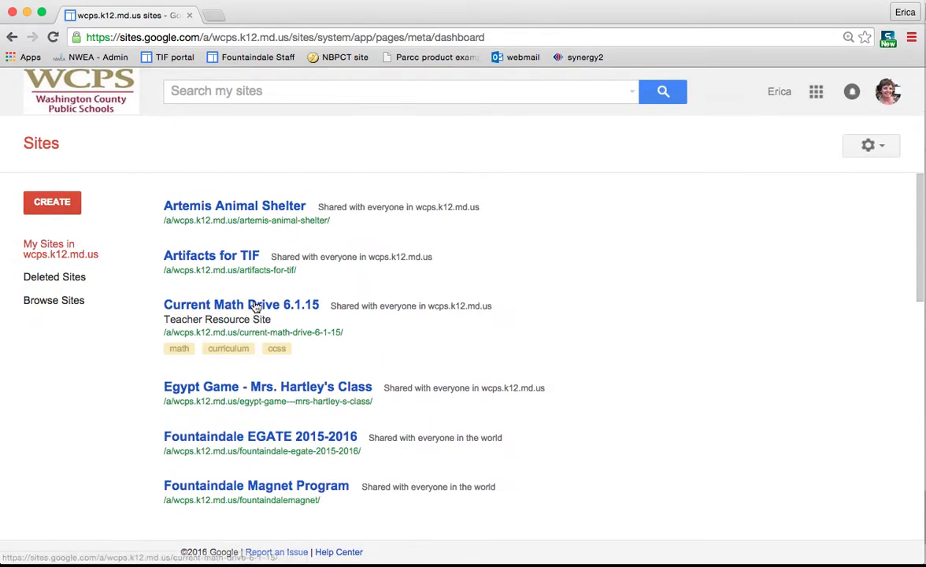
{"action": "left_click", "coordinate": [218, 261]}
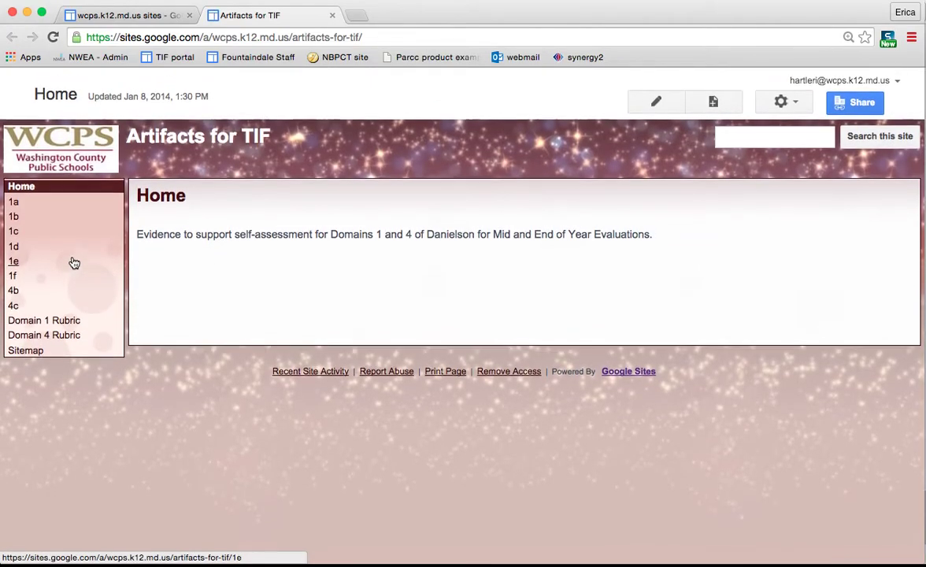
{"action": "left_click", "coordinate": [332, 15]}
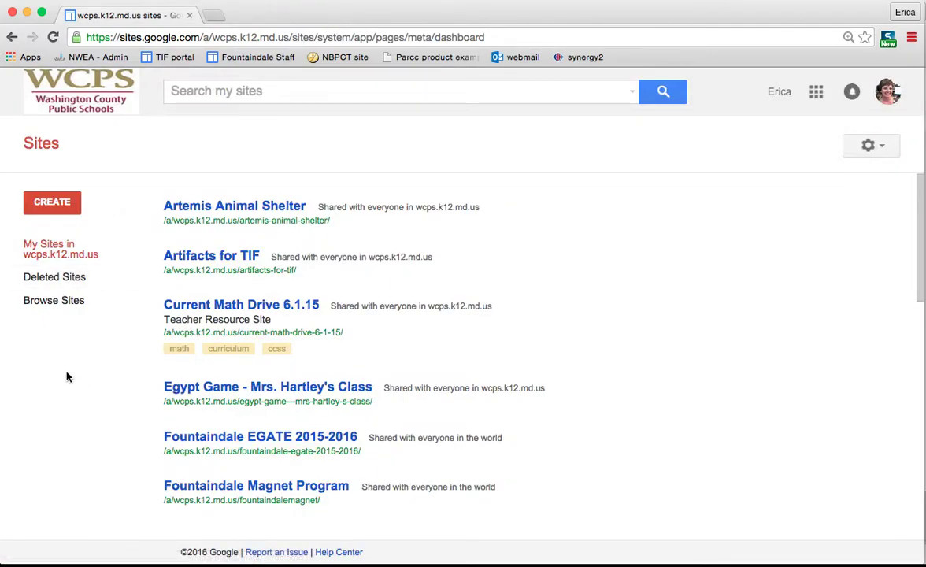
- Start a new site and browse the Schools & education template gallery, closing it without choosing
{"action": "left_click", "coordinate": [49, 211]}
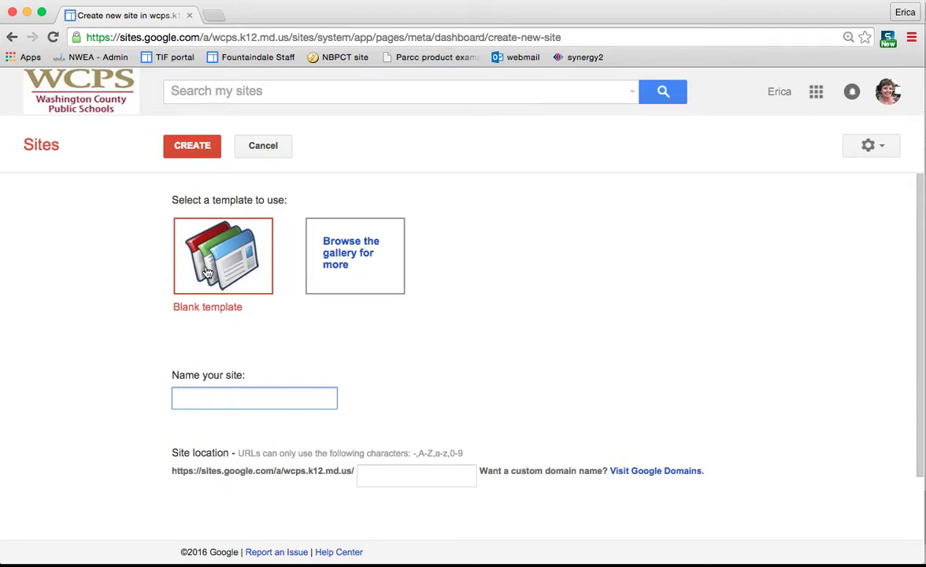
{"action": "left_click", "coordinate": [384, 252]}
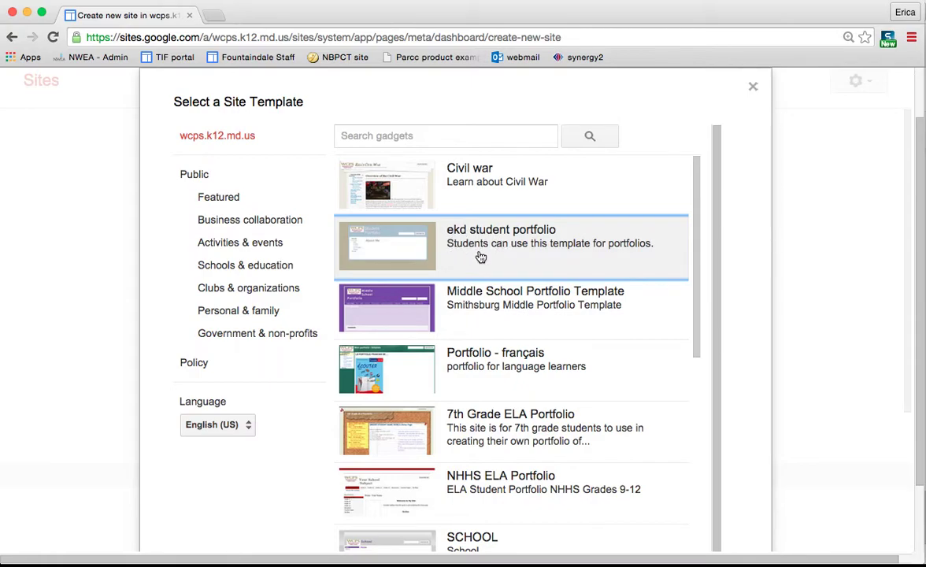
{"action": "scroll", "coordinate": [481, 258], "scroll_direction": "down", "scroll_amount": 10}
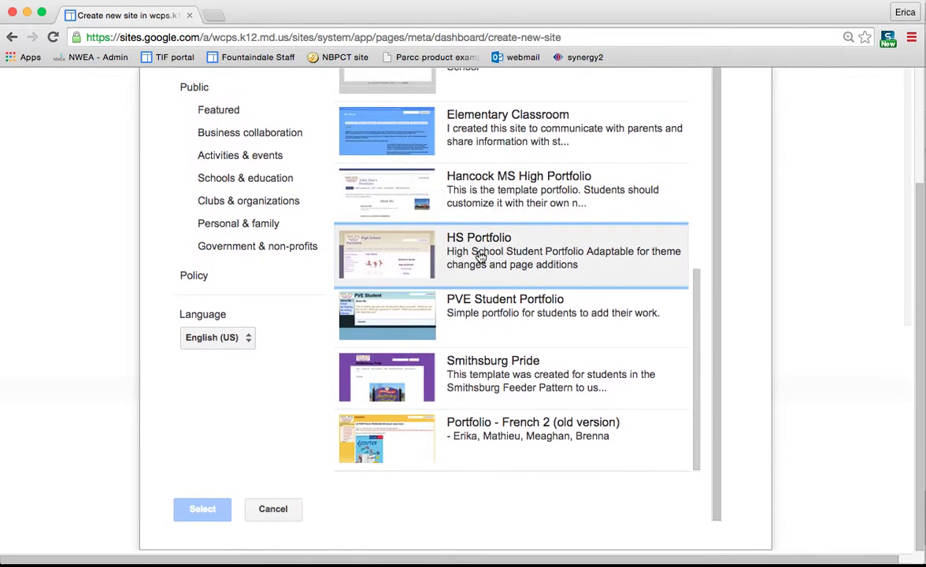
{"action": "scroll", "coordinate": [480, 258], "scroll_direction": "up", "scroll_amount": 10}
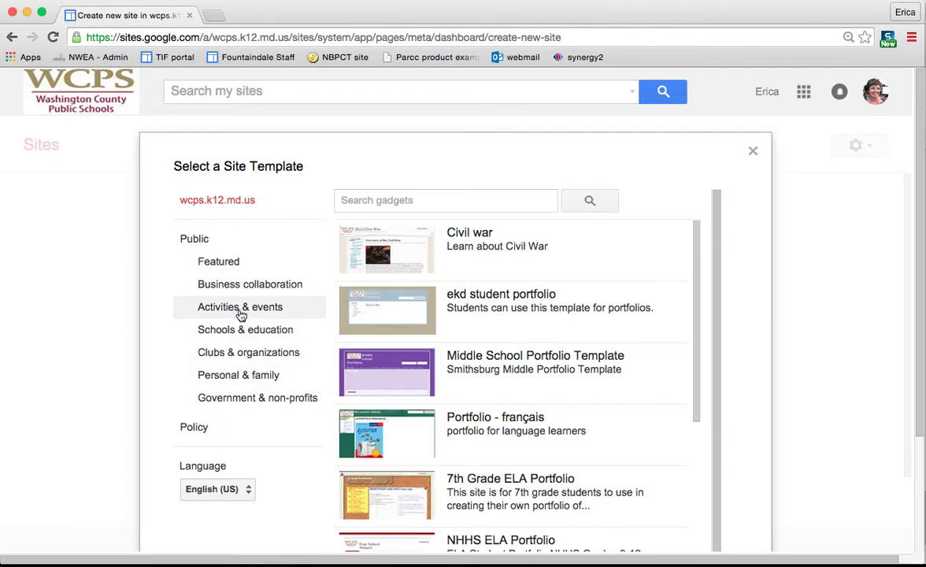
{"action": "left_click", "coordinate": [234, 337]}
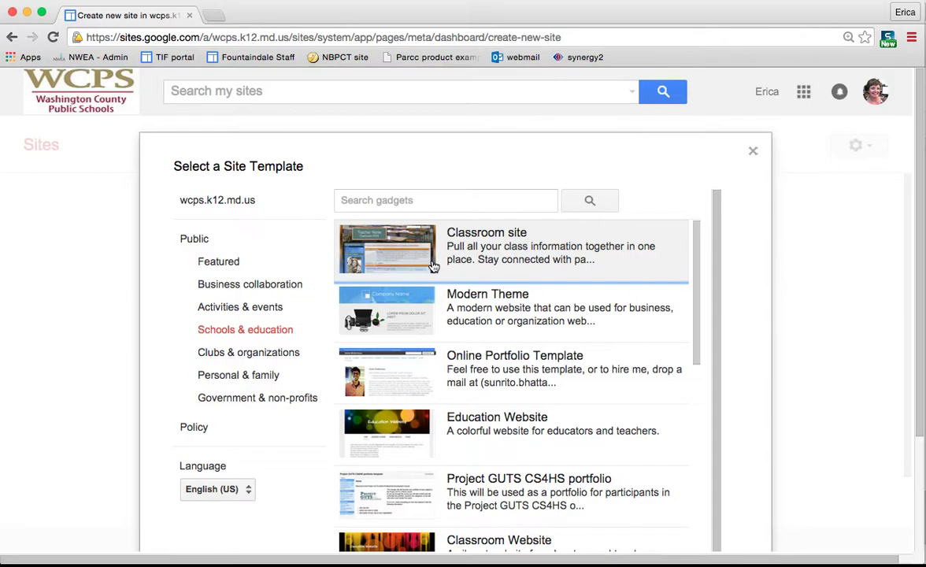
{"action": "scroll", "coordinate": [432, 266], "scroll_direction": "down", "scroll_amount": 10}
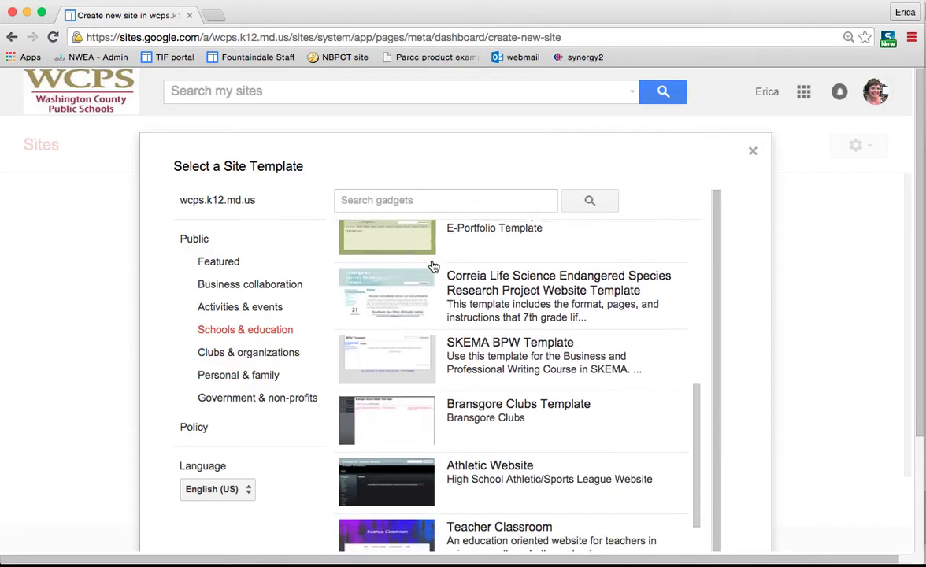
{"action": "scroll", "coordinate": [434, 264], "scroll_direction": "down", "scroll_amount": 3}
{"action": "scroll", "coordinate": [434, 265], "scroll_direction": "up", "scroll_amount": 15}
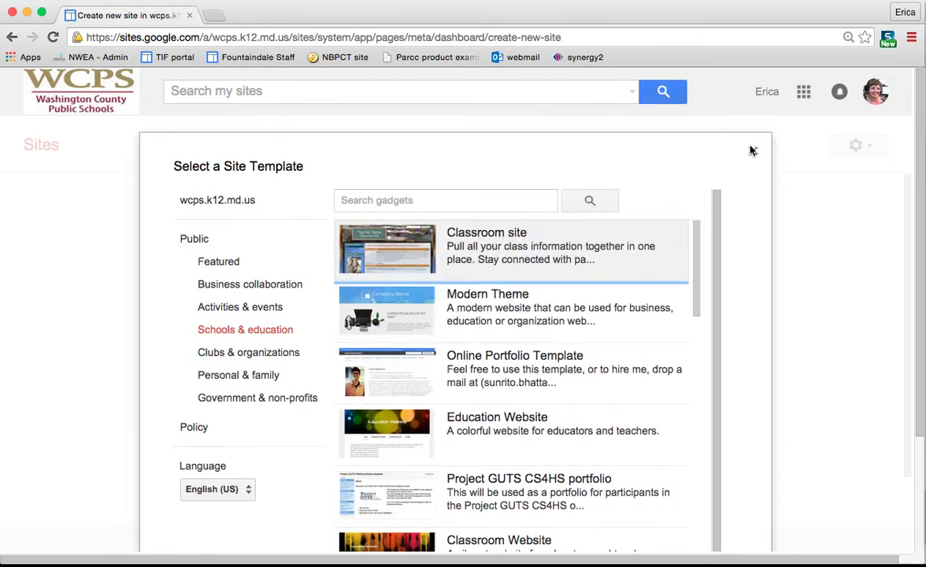
{"action": "left_click", "coordinate": [750, 151]}
{"action": "left_click", "coordinate": [219, 250]}
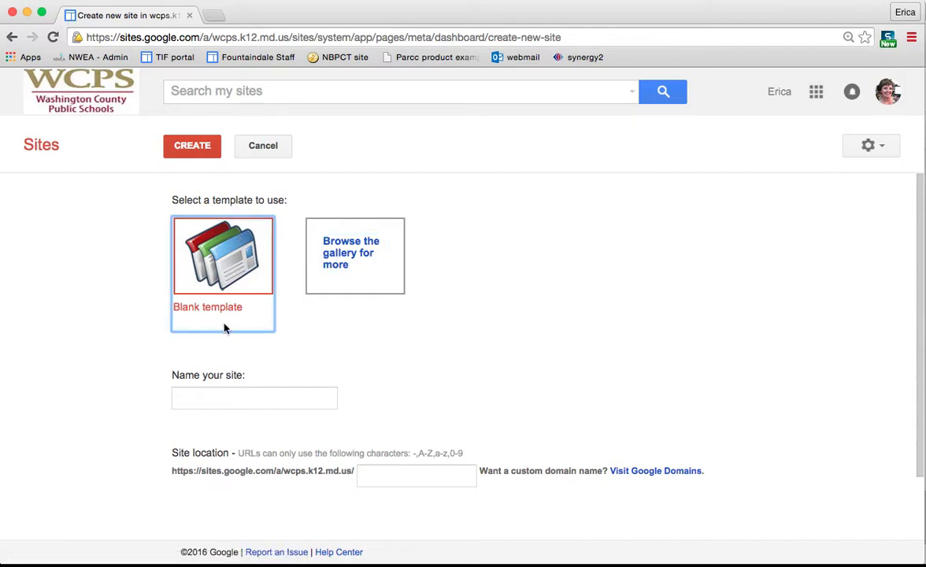
{"action": "left_click", "coordinate": [223, 396]}
{"action": "type", "text": "Ssamp"}
{"action": "key", "text": "BackSpace"}
{"action": "key", "text": "BackSpace"}
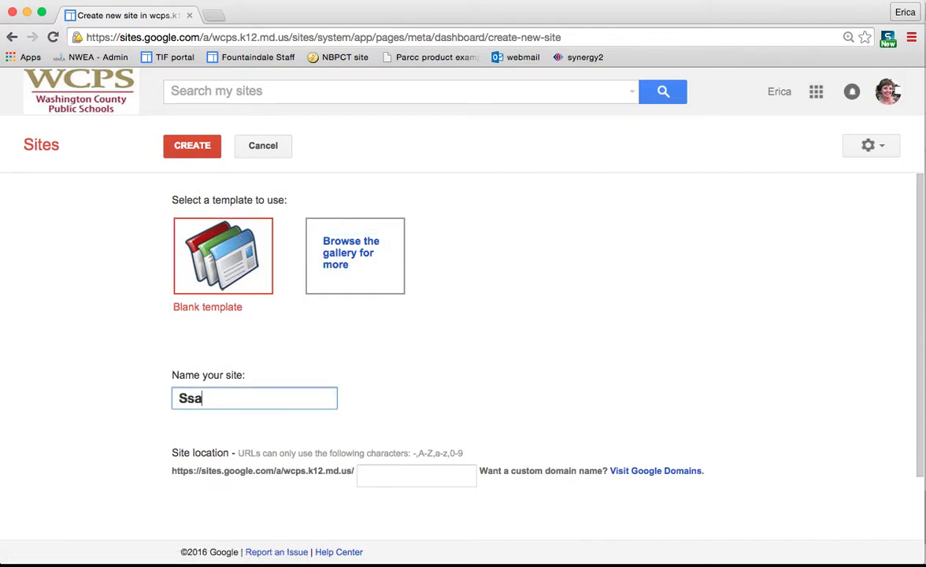
{"action": "key", "text": "BackSpace"}
{"action": "key", "text": "BackSpace"}
{"action": "type", "text": "ample for Tutor"}
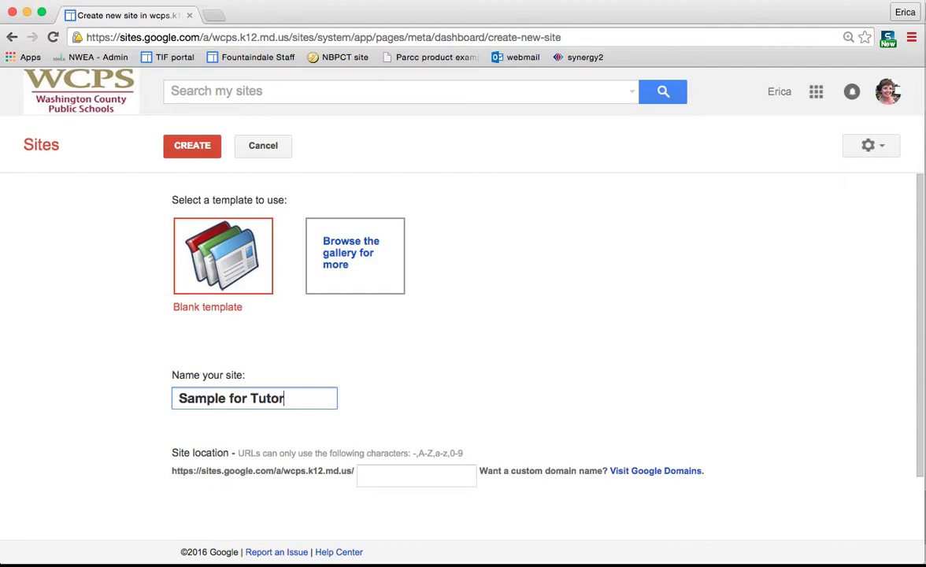
{"action": "type", "text": "ial"}
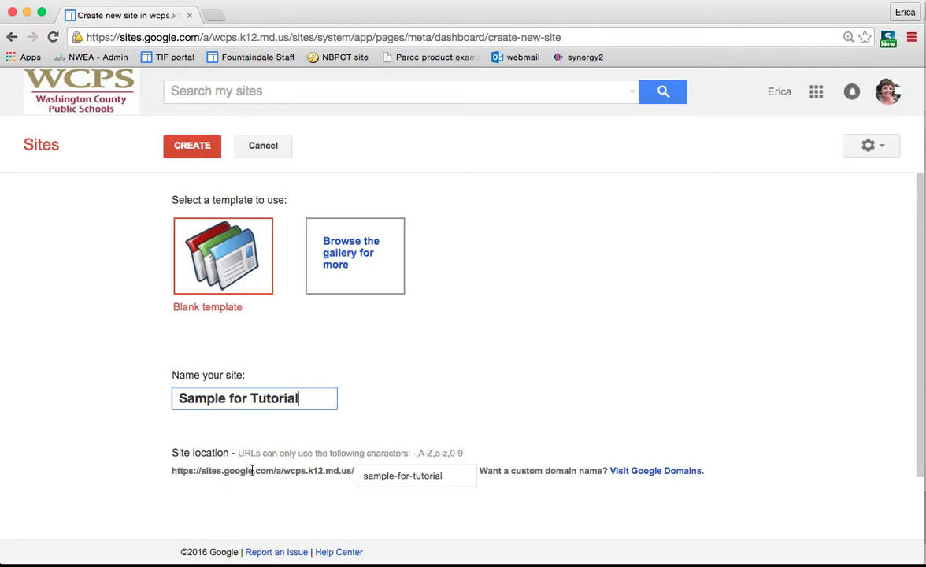
{"action": "scroll", "coordinate": [249, 470], "scroll_direction": "down", "scroll_amount": 3}
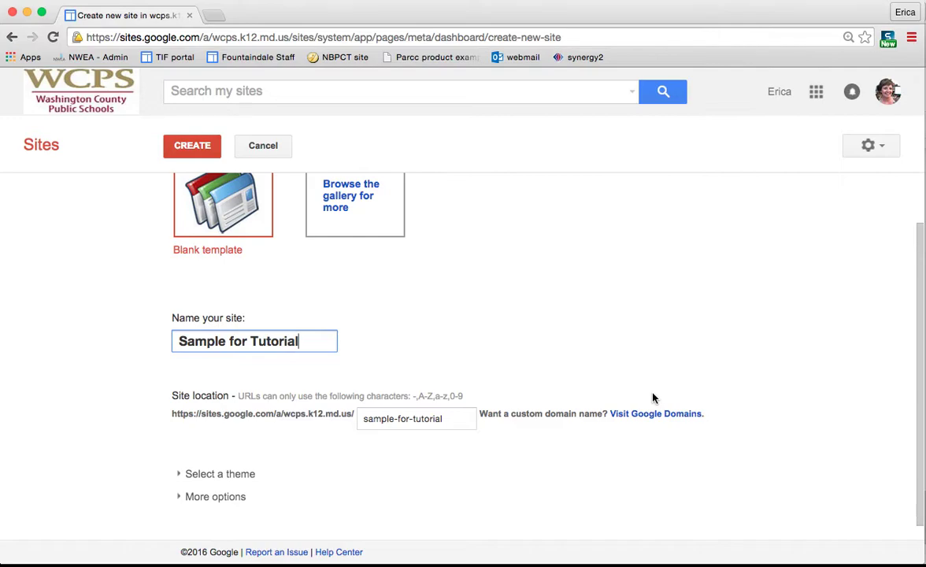
- Pick the Cherry Pie tile from the new site's theme gallery
{"action": "left_click", "coordinate": [179, 475]}
{"action": "scroll", "coordinate": [189, 445], "scroll_direction": "down", "scroll_amount": 3}
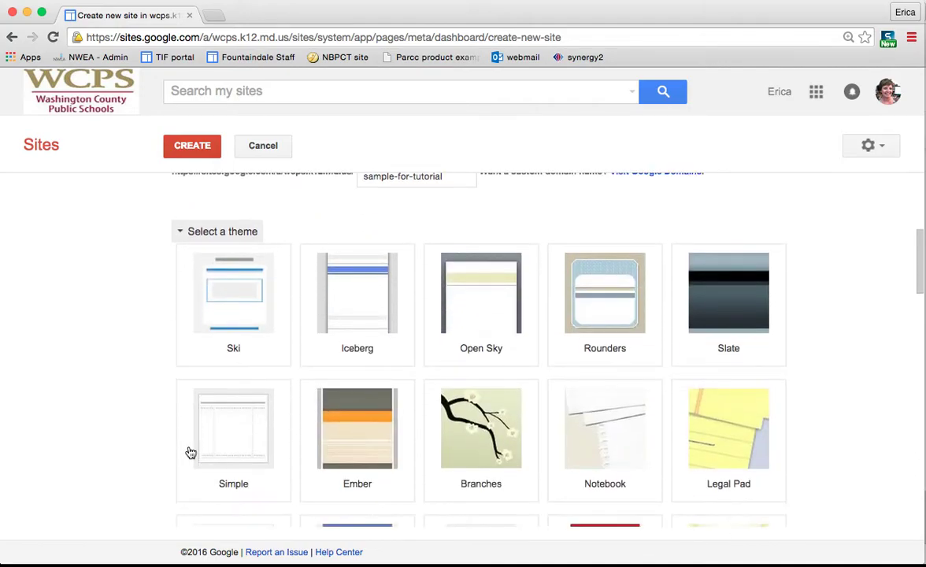
{"action": "scroll", "coordinate": [183, 270], "scroll_direction": "down", "scroll_amount": 5}
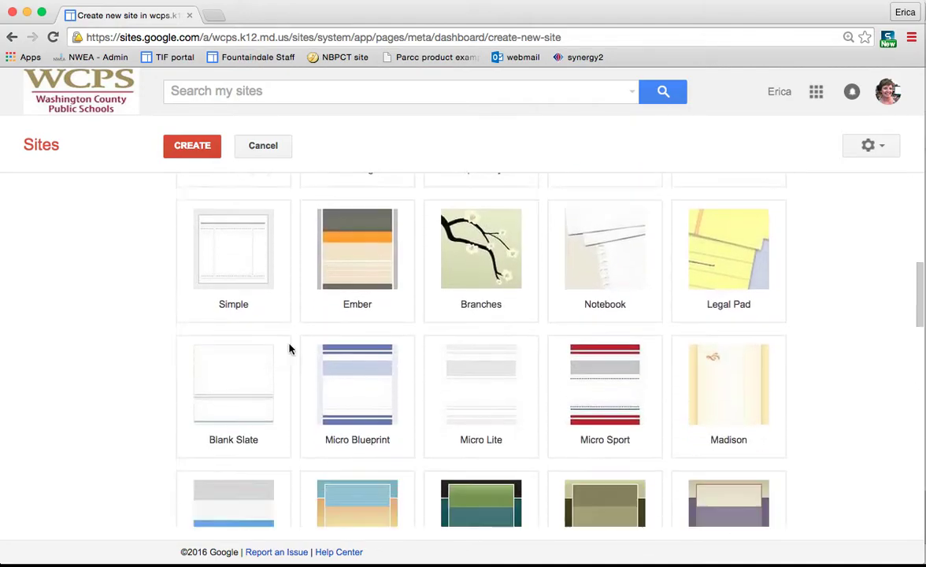
{"action": "scroll", "coordinate": [289, 349], "scroll_direction": "down", "scroll_amount": 15}
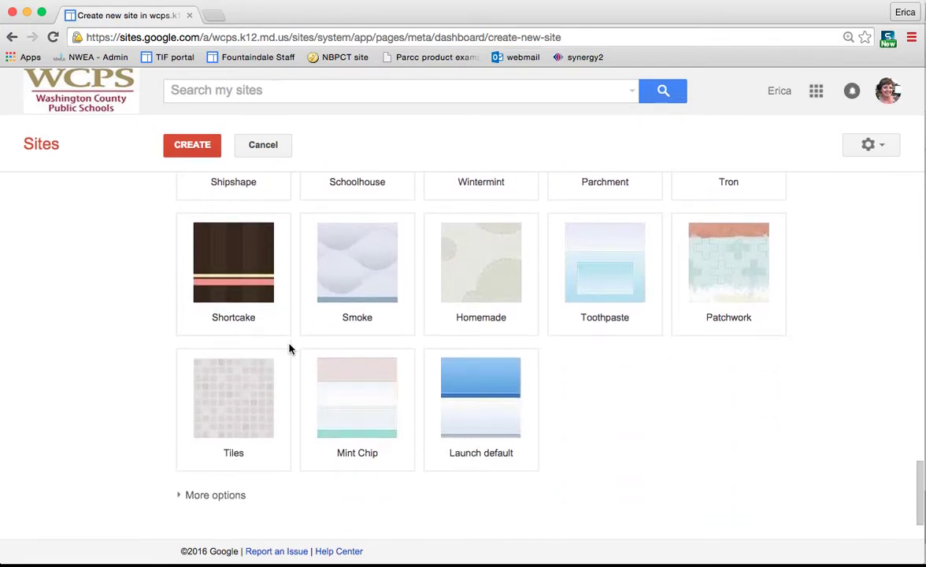
{"action": "scroll", "coordinate": [290, 350], "scroll_direction": "up", "scroll_amount": 3}
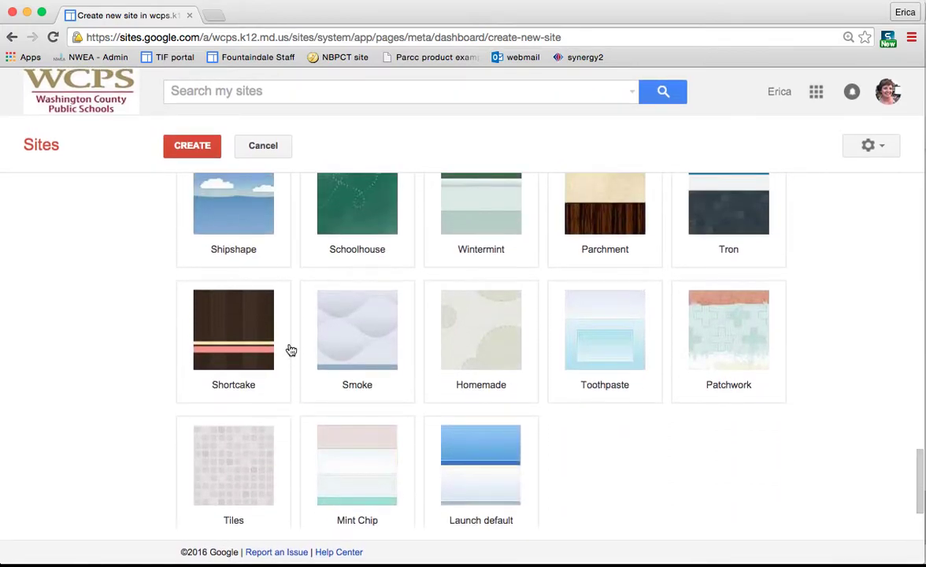
{"action": "scroll", "coordinate": [290, 350], "scroll_direction": "up", "scroll_amount": 1}
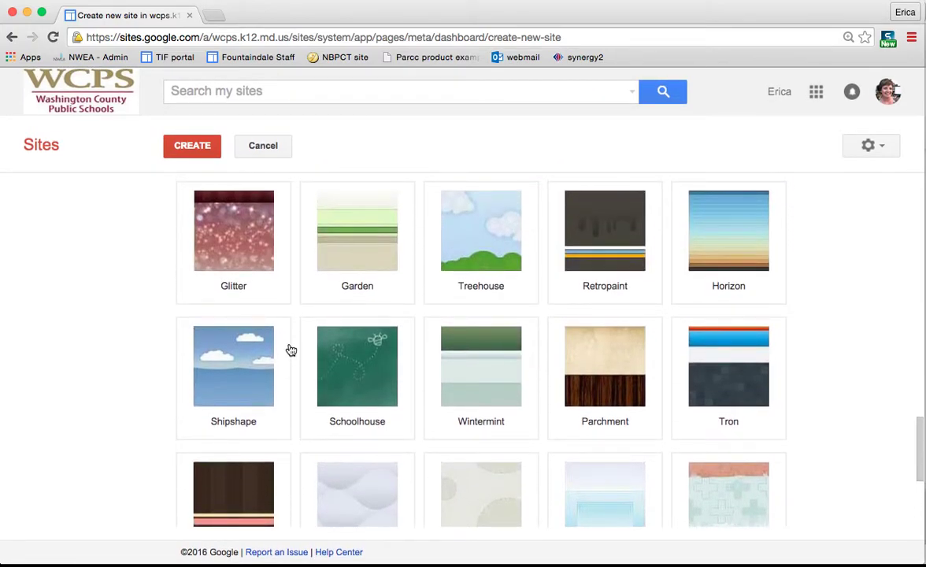
{"action": "scroll", "coordinate": [291, 350], "scroll_direction": "up", "scroll_amount": 3}
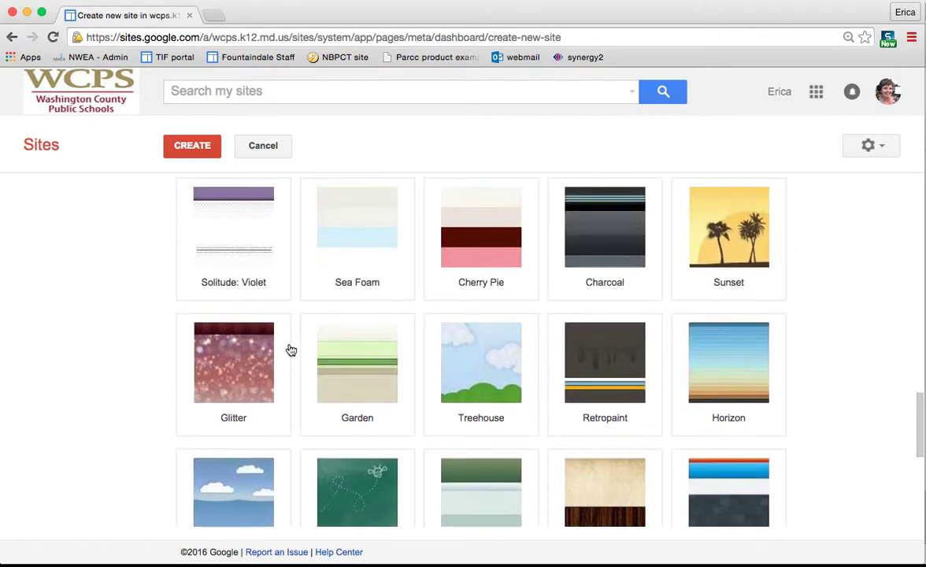
{"action": "scroll", "coordinate": [291, 350], "scroll_direction": "up", "scroll_amount": 1}
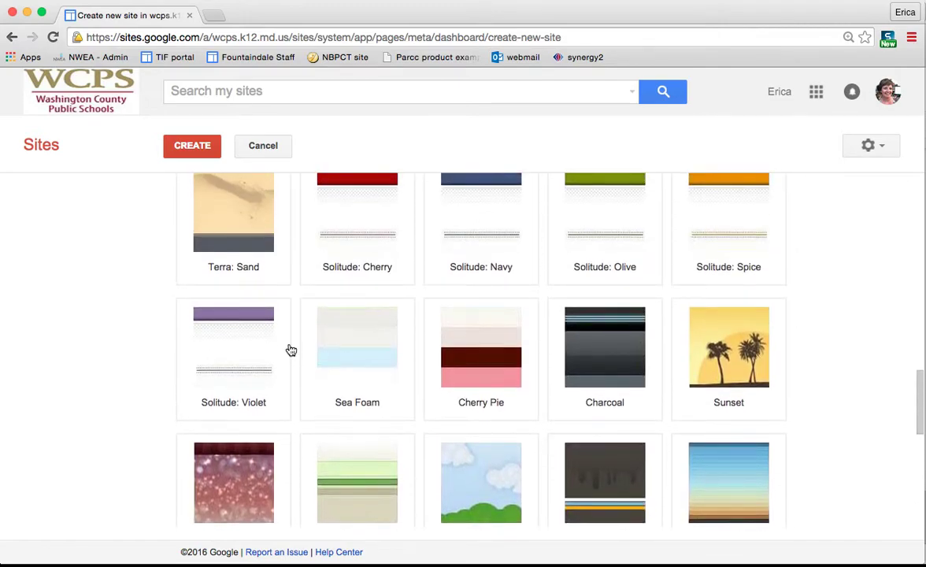
{"action": "left_click", "coordinate": [497, 379]}
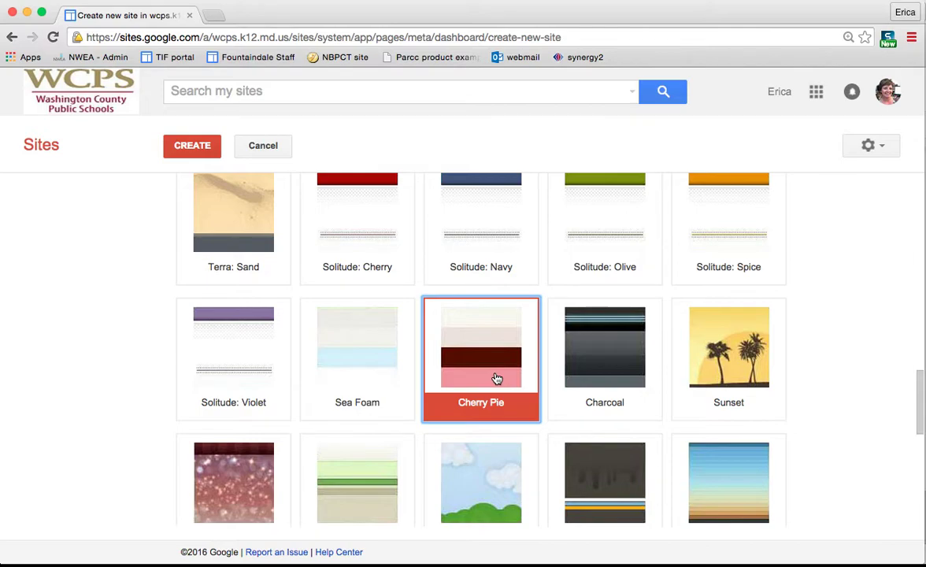
{"action": "scroll", "coordinate": [497, 379], "scroll_direction": "down", "scroll_amount": 10}
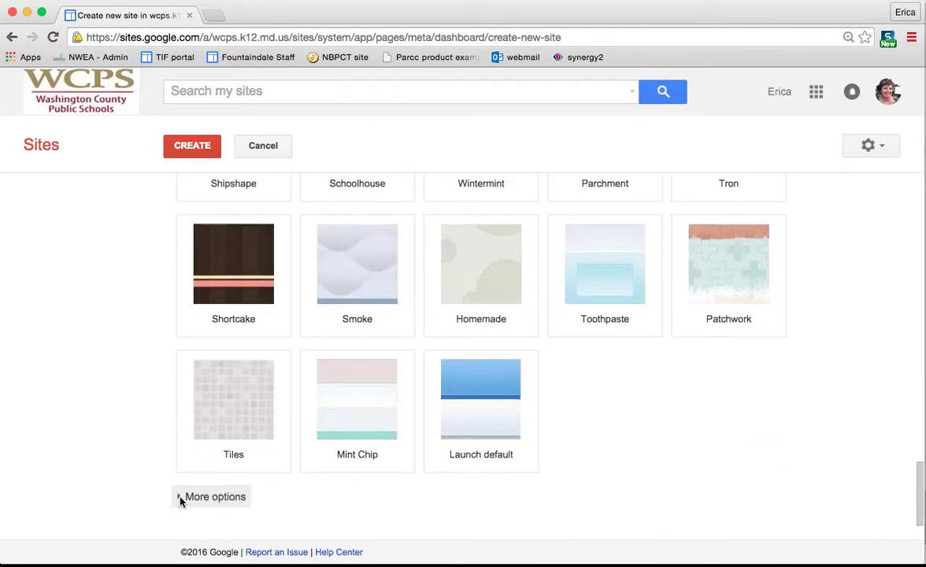
- Expand More options to reveal the Site categories and Site description fields, leaving both empty
{"action": "left_click", "coordinate": [212, 497]}
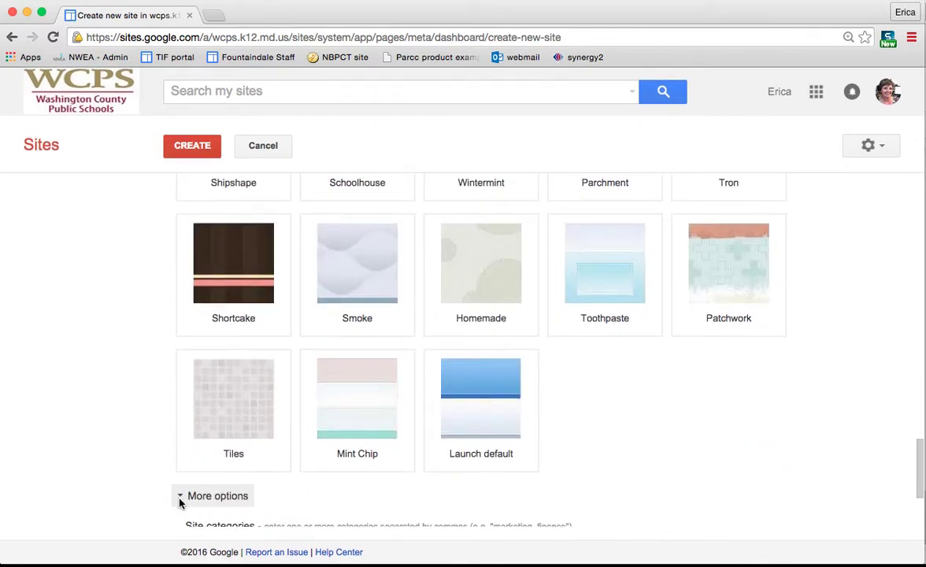
{"action": "scroll", "coordinate": [179, 504], "scroll_direction": "down", "scroll_amount": 3}
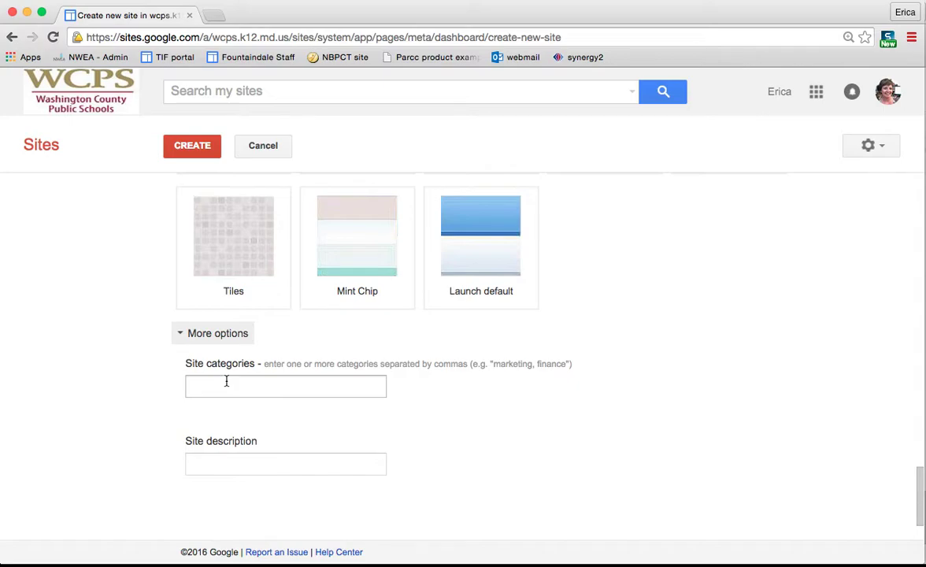
{"action": "left_click", "coordinate": [211, 461]}
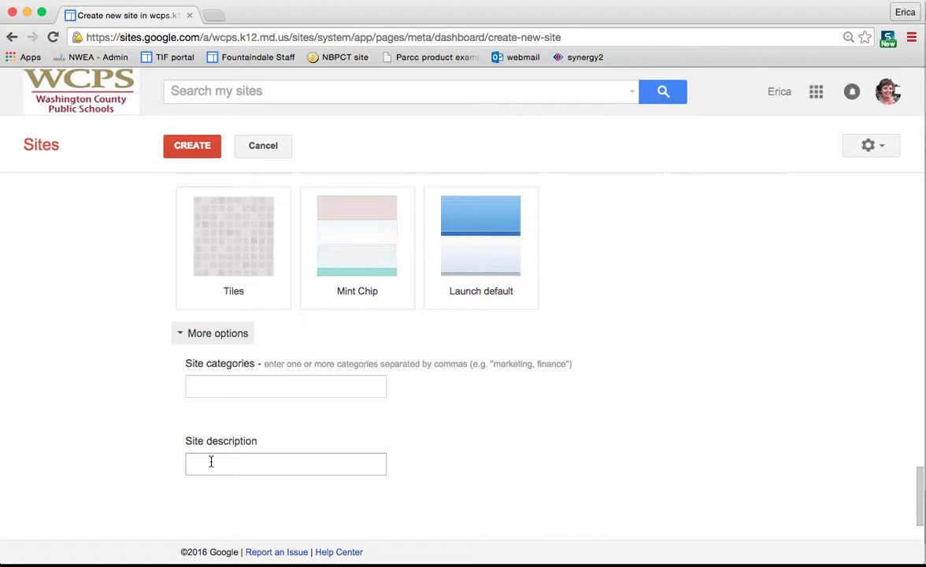
{"action": "scroll", "coordinate": [211, 463], "scroll_direction": "up", "scroll_amount": 20}
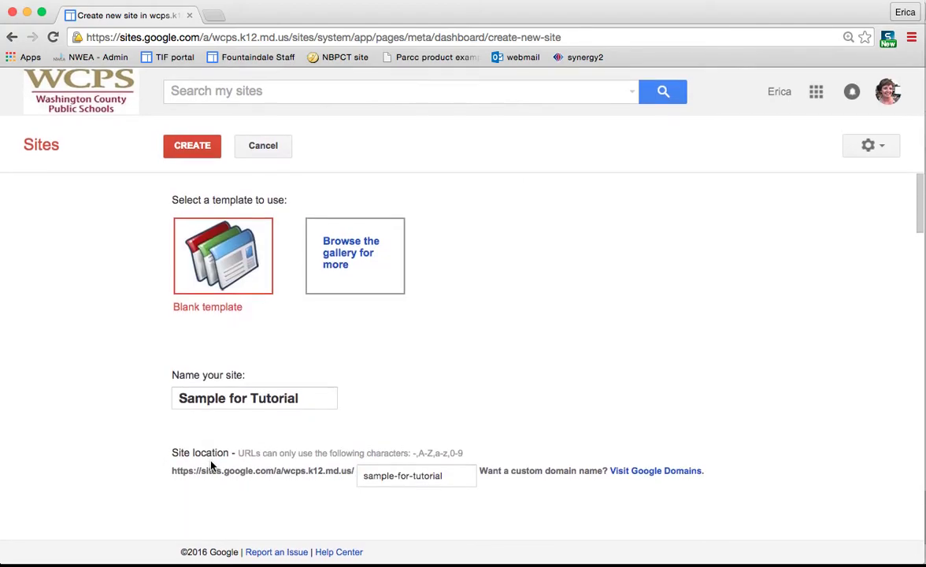
{"action": "scroll", "coordinate": [380, 368], "scroll_direction": "down", "scroll_amount": 15}
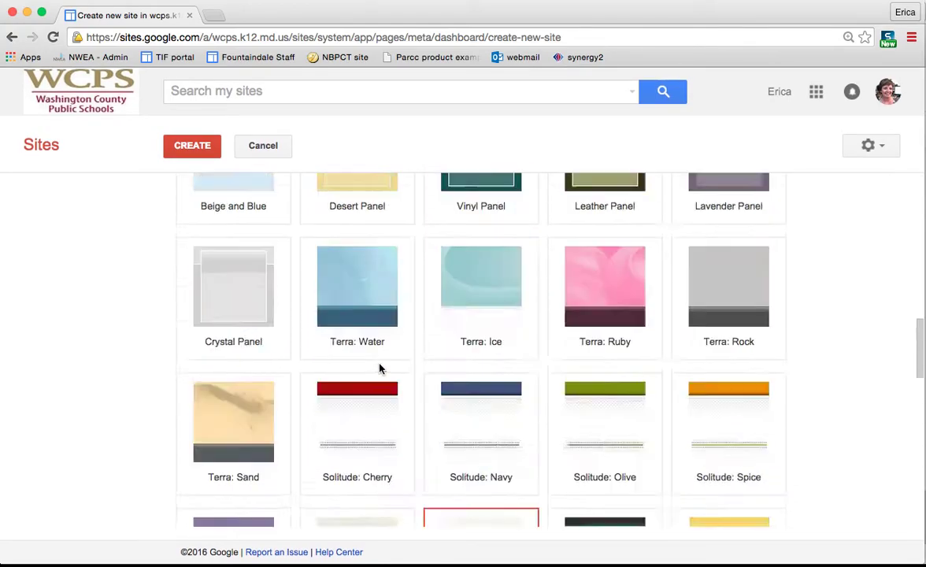
{"action": "scroll", "coordinate": [378, 368], "scroll_direction": "up", "scroll_amount": 20}
- Create the 'Sample for Tutorial' site and wait for its blank Home page to load
{"action": "left_click", "coordinate": [203, 151]}
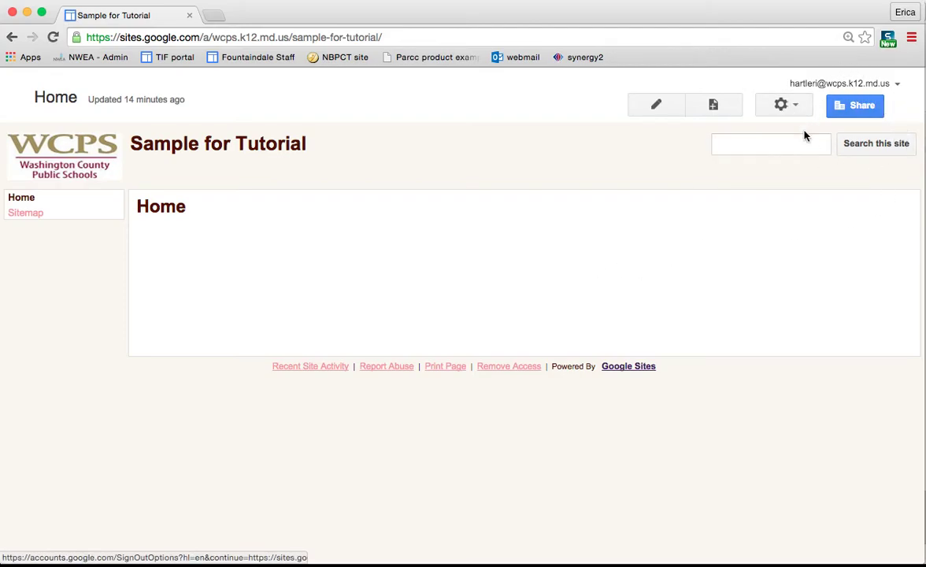
- Open the site's Sharing and Permissions page and clear a test name from the Invite people box
{"action": "left_click", "coordinate": [844, 107]}
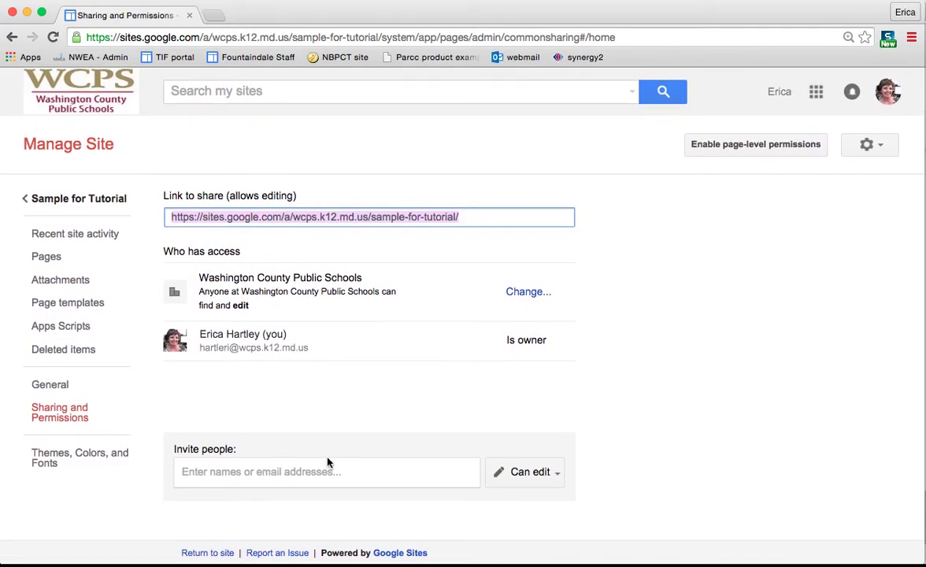
{"action": "left_click", "coordinate": [329, 463]}
{"action": "type", "text": "david"}
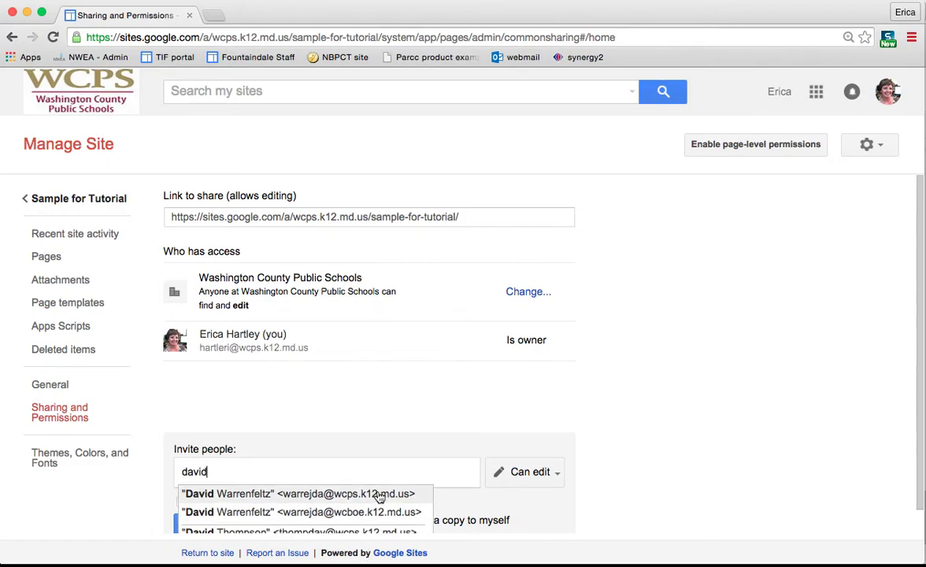
{"action": "left_click_drag", "start_coordinate": [302, 472], "coordinate": [137, 467]}
{"action": "key", "text": "BackSpace"}
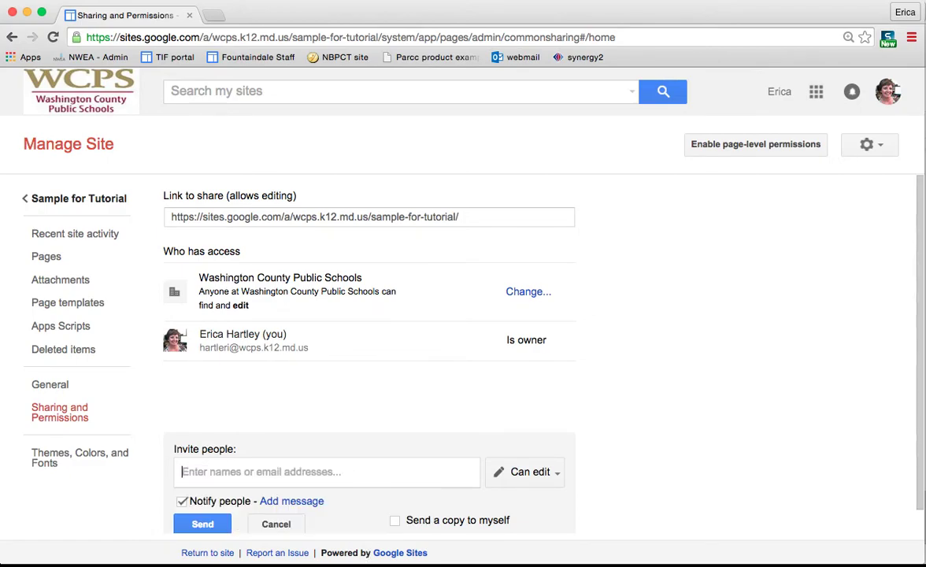
{"action": "left_click", "coordinate": [526, 293]}
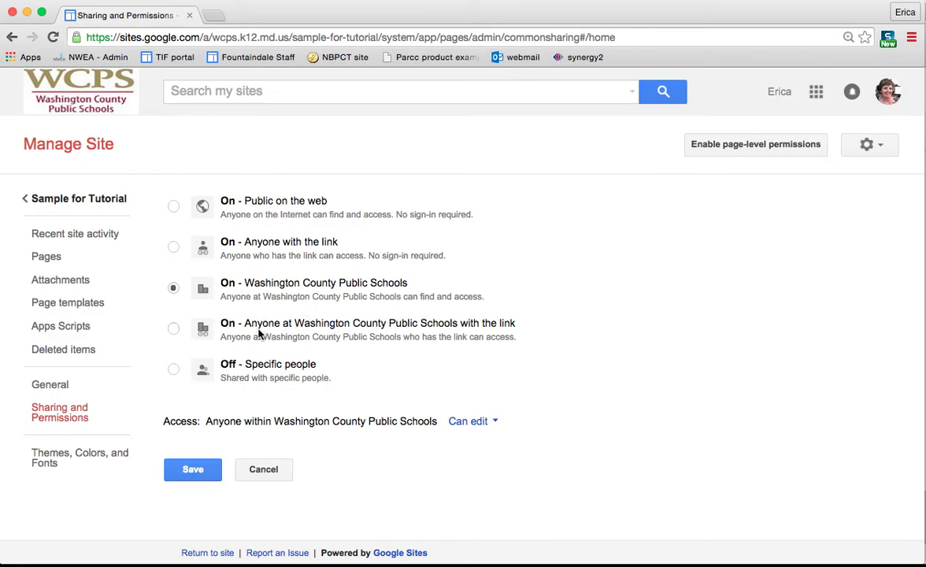
- Set visibility to On – Washington County Public Schools with Can view access
{"action": "left_click", "coordinate": [451, 337]}
{"action": "left_click", "coordinate": [490, 423]}
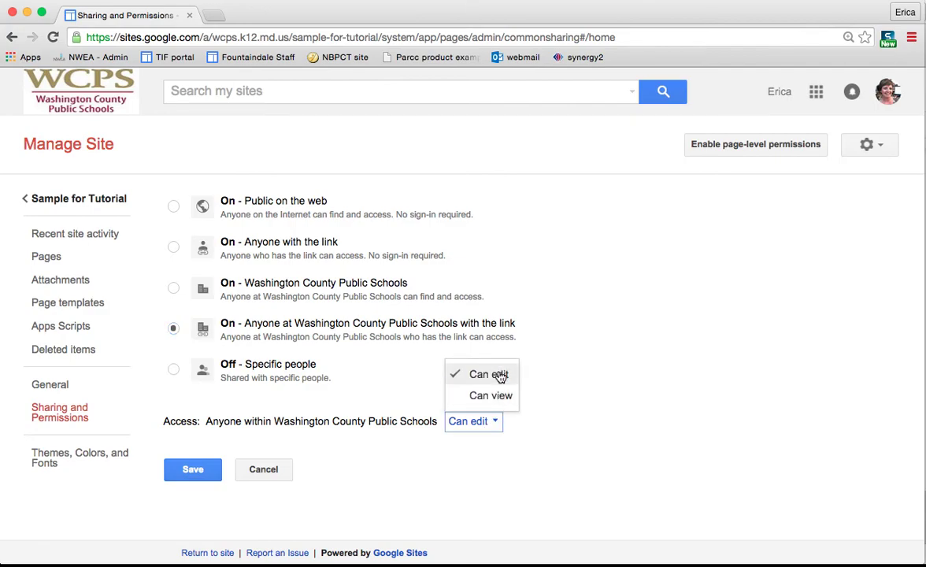
{"action": "left_click", "coordinate": [289, 237]}
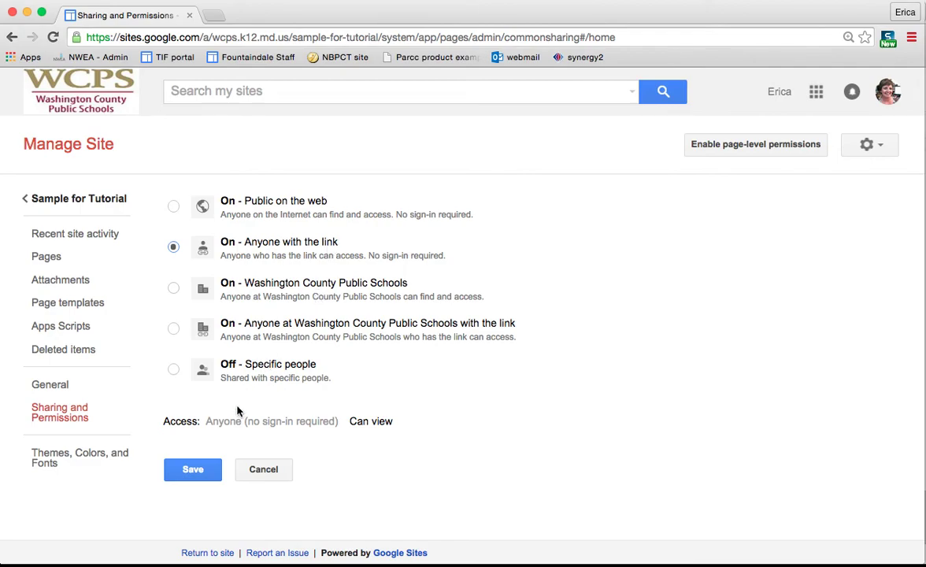
{"action": "left_click", "coordinate": [173, 290]}
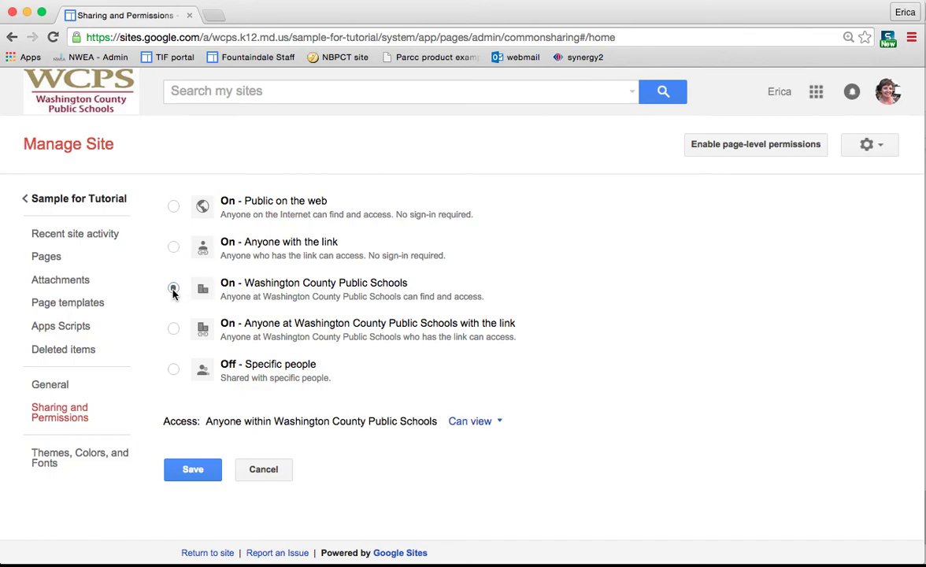
- Save the district view-only sharing and dismiss the unused invitation options
{"action": "left_click", "coordinate": [189, 470]}
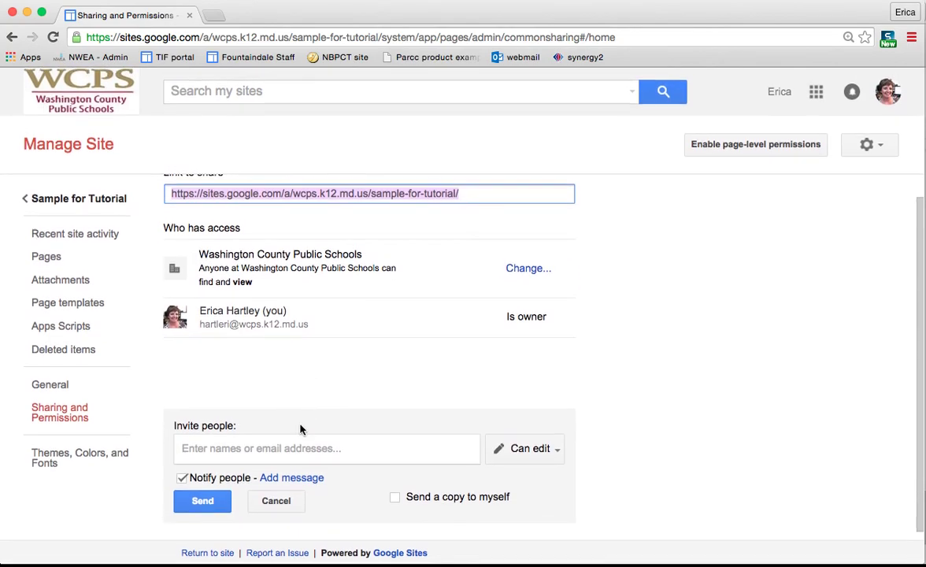
{"action": "left_click", "coordinate": [274, 496]}
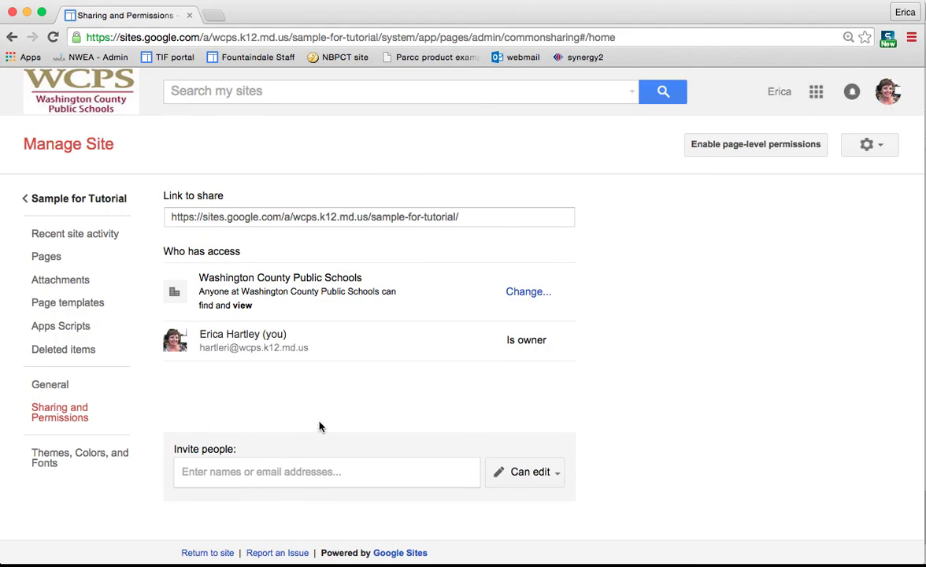